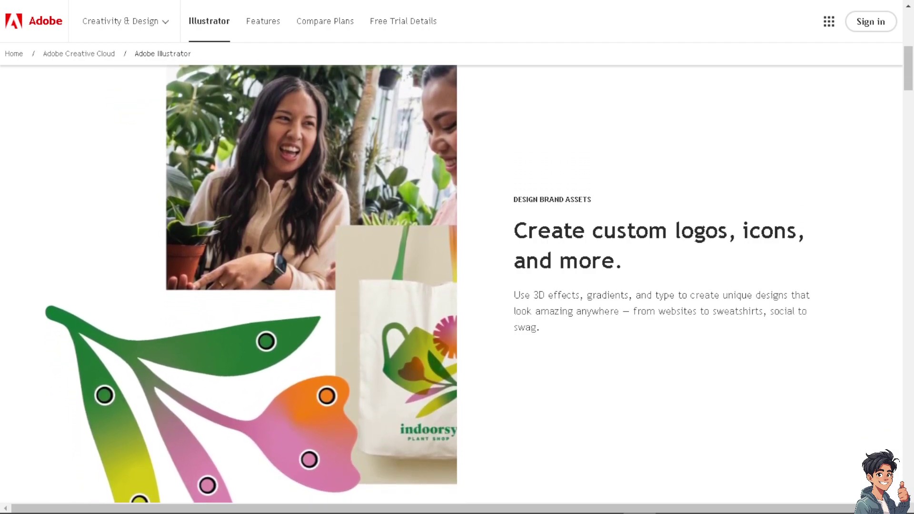
# - Scroll the Adobe Illustrator product page back up to the top
pyautogui.scroll(5, 457, 286)
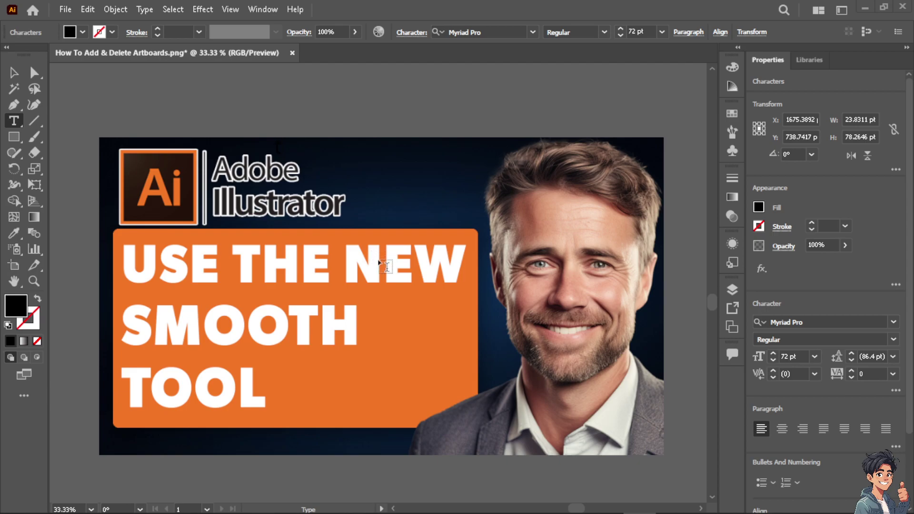
# - Scroll down through the thumbnail document in Illustrator
pyautogui.scroll(-1, 395, 301)
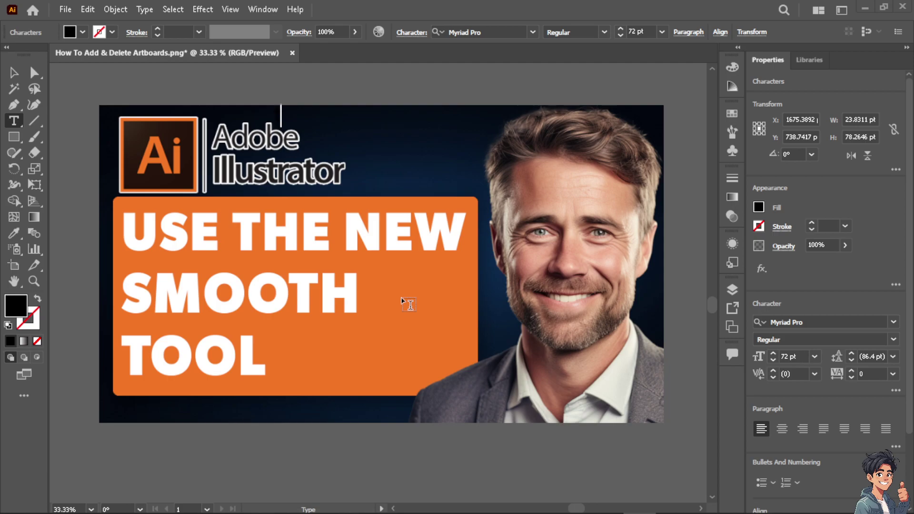
pyautogui.scroll(-1, 402, 300)
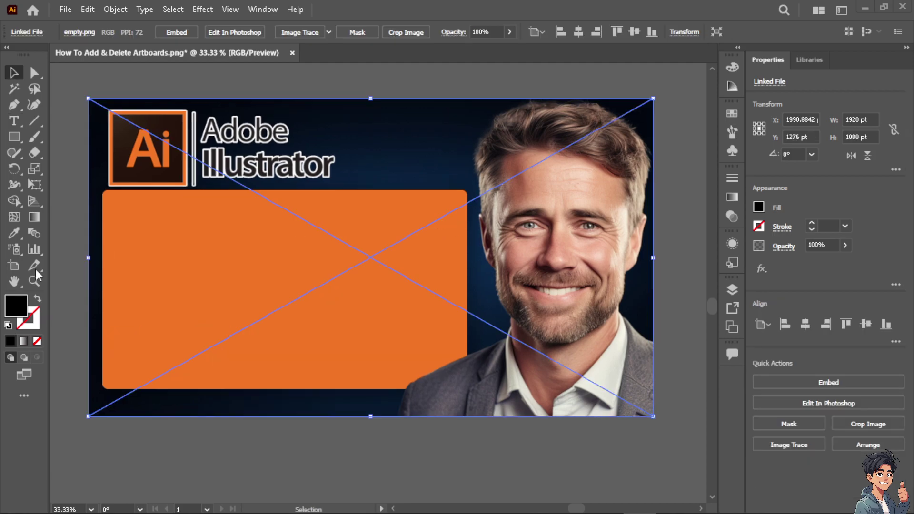
# - Switch to the Blob Brush and set it to paint a solid black fill
pyautogui.press('b')
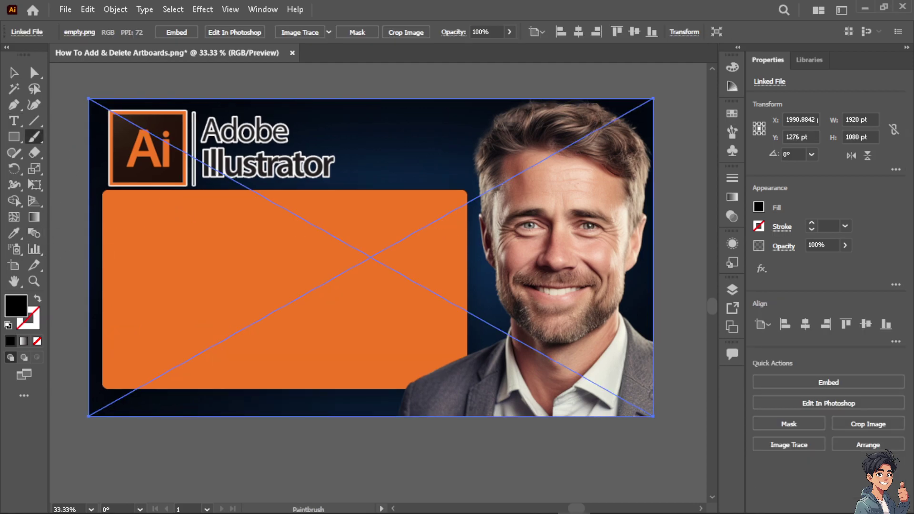
pyautogui.hotkey('shift', 'b')
pyautogui.hotkey('shift', 'x')
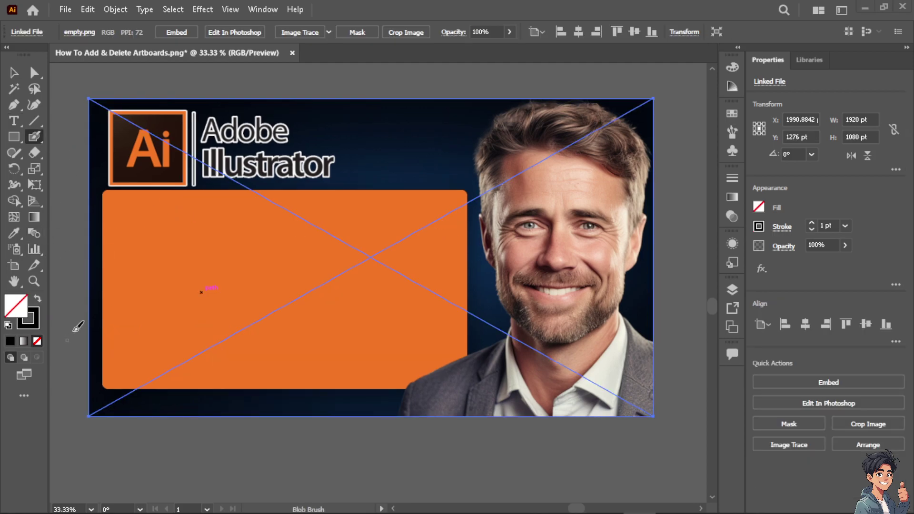
pyautogui.click(38, 300)
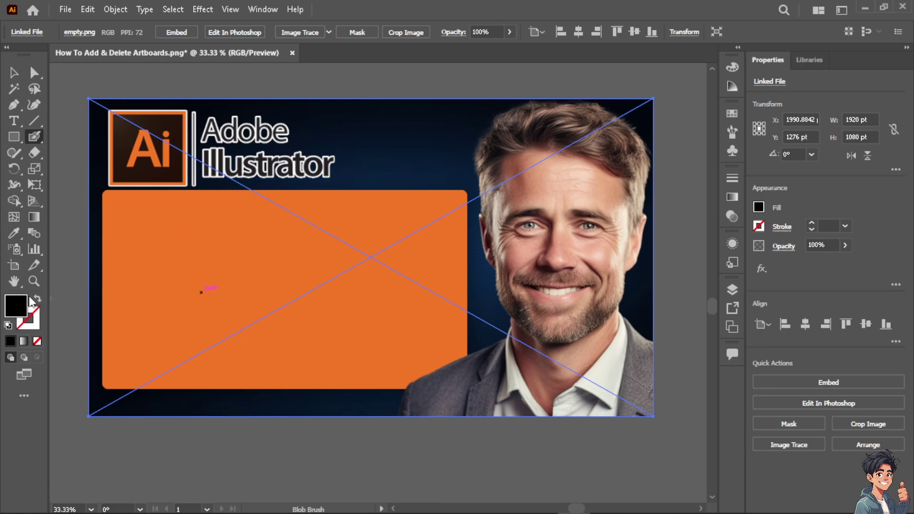
# - Hand-write 'AndyGuide' in black strokes across the orange box
pyautogui.moveTo(130, 222)
pyautogui.mouseDown()
pyautogui.moveTo(126, 319)
pyautogui.moveTo(141, 238)
pyautogui.moveTo(165, 315)
pyautogui.mouseUp()
pyautogui.moveTo(110, 275)
pyautogui.mouseDown()
pyautogui.moveTo(169, 275)
pyautogui.moveTo(186, 291)
pyautogui.moveTo(210, 286)
pyautogui.mouseUp()
pyautogui.moveTo(249, 211)
pyautogui.mouseDown()
pyautogui.moveTo(253, 300)
pyautogui.moveTo(228, 269)
pyautogui.moveTo(248, 253)
pyautogui.moveTo(295, 280)
pyautogui.moveTo(303, 314)
pyautogui.moveTo(277, 335)
pyautogui.mouseUp()
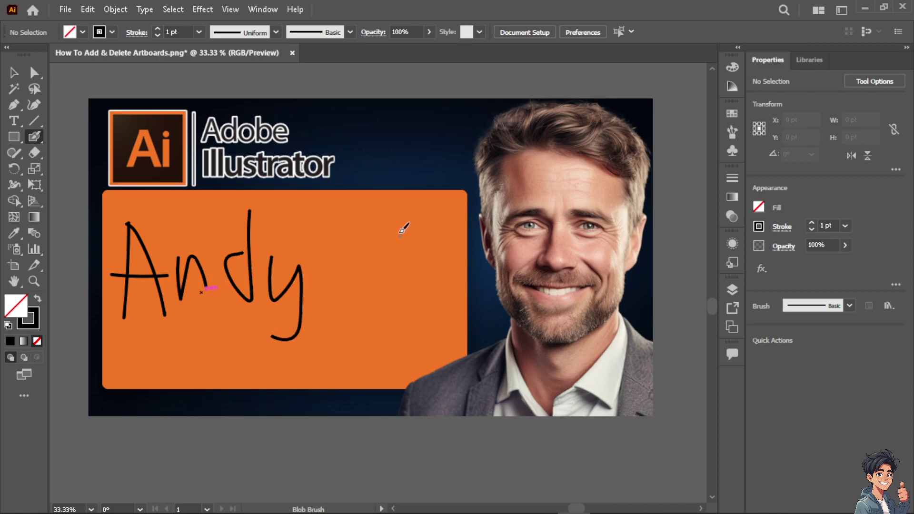
pyautogui.moveTo(385, 217)
pyautogui.mouseDown()
pyautogui.moveTo(331, 244)
pyautogui.moveTo(329, 289)
pyautogui.moveTo(366, 256)
pyautogui.moveTo(339, 252)
pyautogui.moveTo(363, 260)
pyautogui.moveTo(375, 286)
pyautogui.moveTo(396, 260)
pyautogui.moveTo(403, 294)
pyautogui.mouseUp()
pyautogui.click(397, 237)
pyautogui.moveTo(419, 225)
pyautogui.mouseDown()
pyautogui.moveTo(430, 285)
pyautogui.moveTo(421, 291)
pyautogui.moveTo(411, 259)
pyautogui.moveTo(458, 262)
pyautogui.moveTo(440, 257)
pyautogui.moveTo(438, 280)
pyautogui.moveTo(458, 289)
pyautogui.mouseUp()
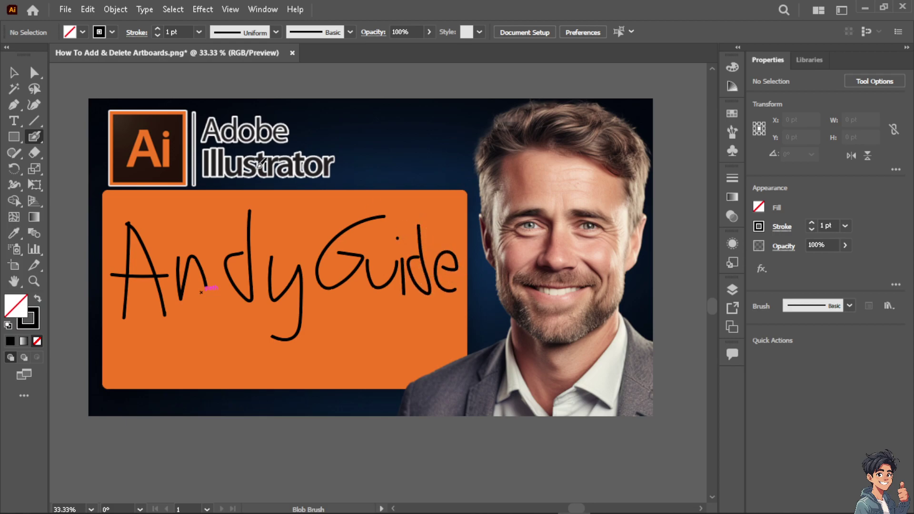
# - Browse the Object > Path commands and close the menu without applying anything
pyautogui.click(117, 10)
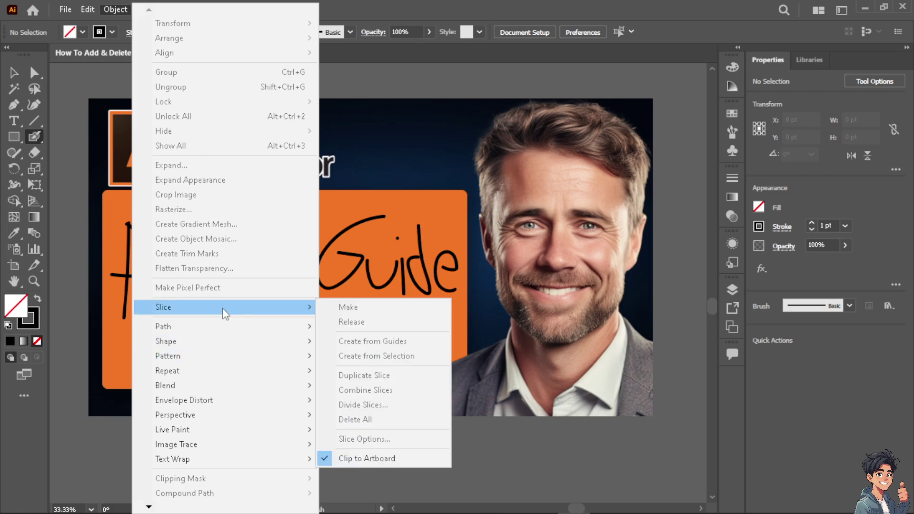
pyautogui.press('Escape')
pyautogui.click(116, 10)
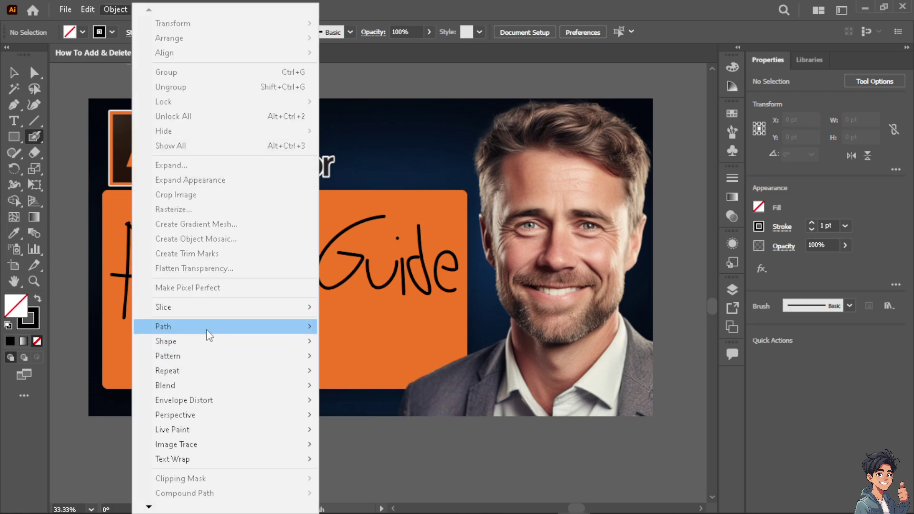
pyautogui.moveTo(210, 332)
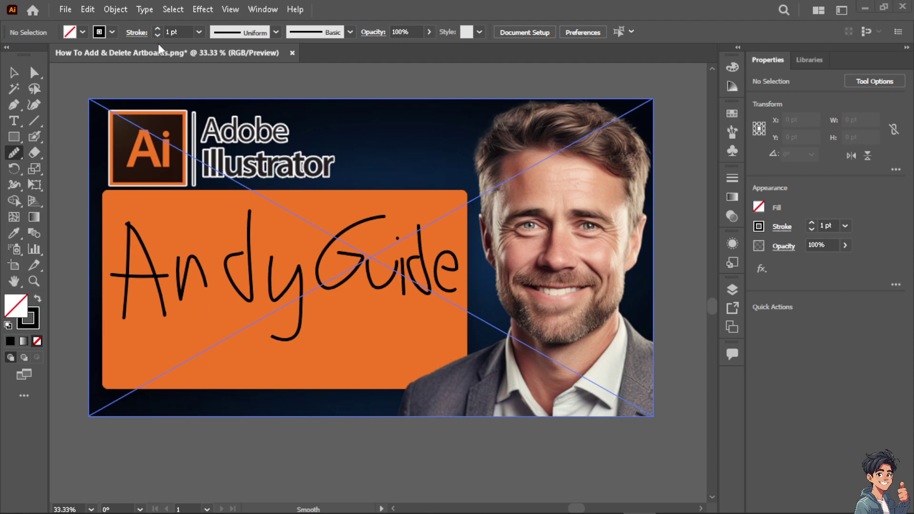
pyautogui.click(117, 9)
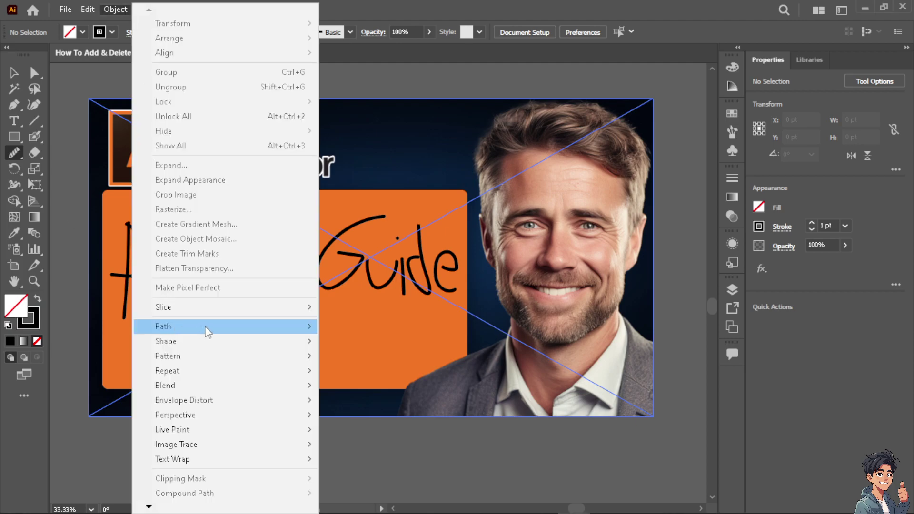
pyautogui.moveTo(208, 332)
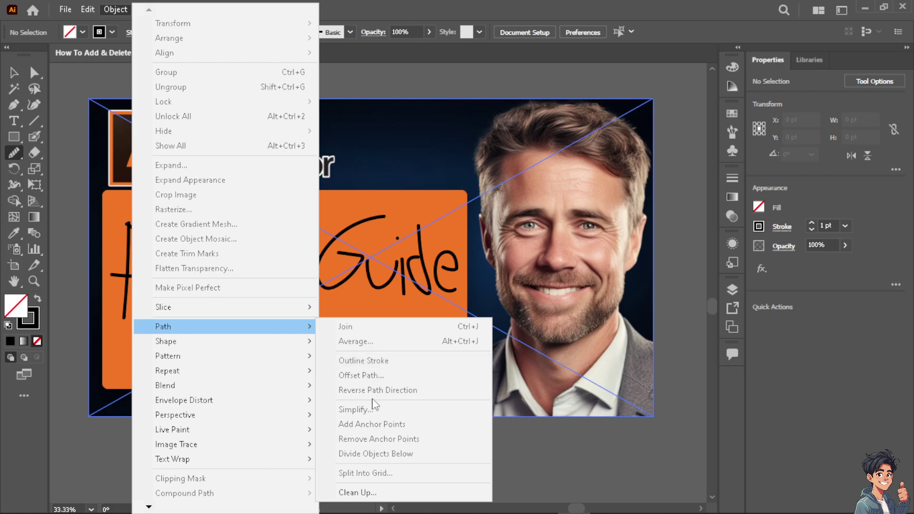
pyautogui.click(402, 6)
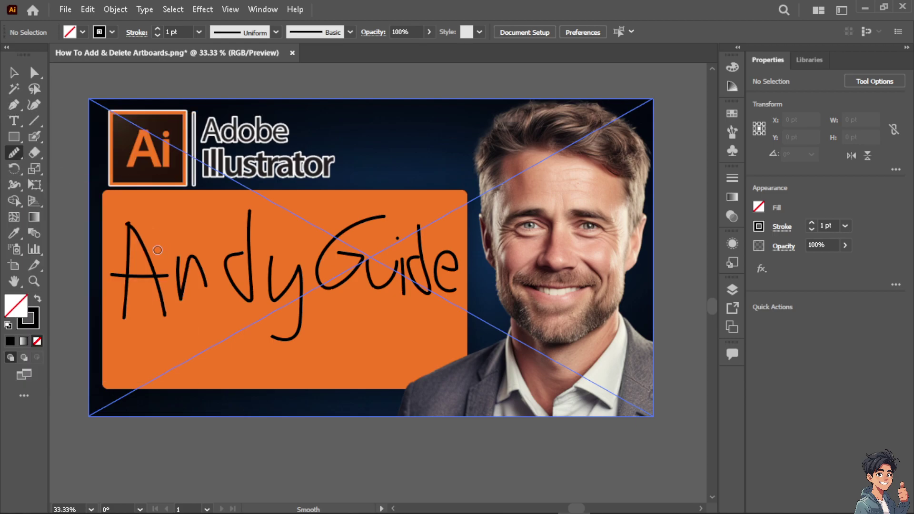
# - Smooth the handwritten letter A with several Smooth tool passes
pyautogui.moveTo(123, 224)
pyautogui.mouseDown()
pyautogui.moveTo(123, 273)
pyautogui.moveTo(109, 282)
pyautogui.moveTo(122, 283)
pyautogui.moveTo(124, 326)
pyautogui.moveTo(138, 287)
pyautogui.moveTo(153, 283)
pyautogui.moveTo(169, 326)
pyautogui.moveTo(182, 316)
pyautogui.moveTo(177, 292)
pyautogui.moveTo(189, 305)
pyautogui.moveTo(196, 285)
pyautogui.moveTo(208, 301)
pyautogui.moveTo(222, 290)
pyautogui.moveTo(251, 312)
pyautogui.moveTo(267, 300)
pyautogui.moveTo(282, 309)
pyautogui.moveTo(294, 303)
pyautogui.moveTo(262, 337)
pyautogui.moveTo(308, 350)
pyautogui.moveTo(328, 297)
pyautogui.moveTo(357, 289)
pyautogui.moveTo(382, 299)
pyautogui.moveTo(397, 289)
pyautogui.moveTo(425, 311)
pyautogui.moveTo(452, 307)
pyautogui.moveTo(467, 292)
pyautogui.moveTo(458, 279)
pyautogui.moveTo(461, 231)
pyautogui.moveTo(425, 203)
pyautogui.moveTo(408, 215)
pyautogui.moveTo(399, 203)
pyautogui.moveTo(343, 214)
pyautogui.moveTo(303, 241)
pyautogui.moveTo(274, 223)
pyautogui.mouseUp()
pyautogui.moveTo(165, 237); pyautogui.dragTo(117, 224)
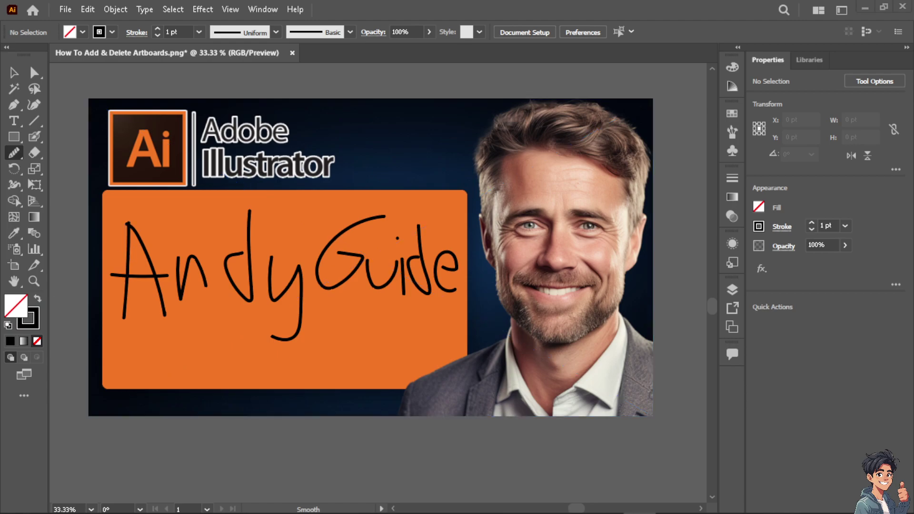
pyautogui.moveTo(126, 238)
pyautogui.mouseDown()
pyautogui.moveTo(113, 275)
pyautogui.moveTo(133, 280)
pyautogui.moveTo(124, 310)
pyautogui.moveTo(144, 279)
pyautogui.moveTo(170, 304)
pyautogui.mouseUp()
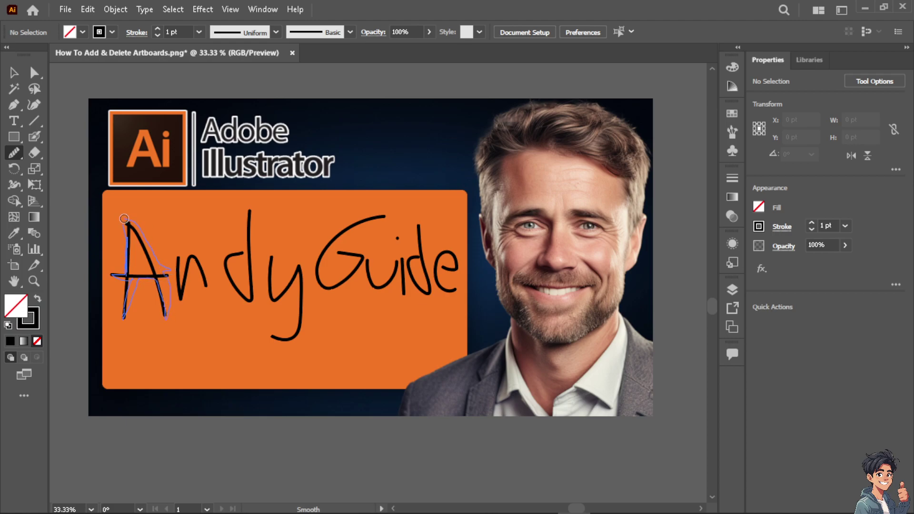
pyautogui.moveTo(121, 218); pyautogui.dragTo(122, 220)
# - Smooth the n, d and y strokes and the top of the G
pyautogui.moveTo(177, 260)
pyautogui.mouseDown()
pyautogui.moveTo(179, 290)
pyautogui.moveTo(178, 265)
pyautogui.moveTo(187, 268)
pyautogui.moveTo(179, 296)
pyautogui.moveTo(191, 257)
pyautogui.moveTo(206, 287)
pyautogui.mouseUp()
pyautogui.moveTo(247, 211)
pyautogui.mouseDown()
pyautogui.moveTo(254, 302)
pyautogui.moveTo(231, 263)
pyautogui.moveTo(246, 254)
pyautogui.moveTo(274, 297)
pyautogui.mouseUp()
pyautogui.moveTo(299, 268)
pyautogui.mouseDown()
pyautogui.moveTo(304, 328)
pyautogui.moveTo(272, 339)
pyautogui.mouseUp()
pyautogui.moveTo(384, 217)
pyautogui.mouseDown()
pyautogui.moveTo(329, 248)
pyautogui.moveTo(317, 276)
pyautogui.moveTo(336, 279)
pyautogui.moveTo(373, 257)
pyautogui.moveTo(344, 252)
pyautogui.moveTo(378, 296)
pyautogui.moveTo(404, 236)
pyautogui.mouseUp()
# - Look through the Object > Path menu and dismiss it unchanged
pyautogui.click(121, 8)
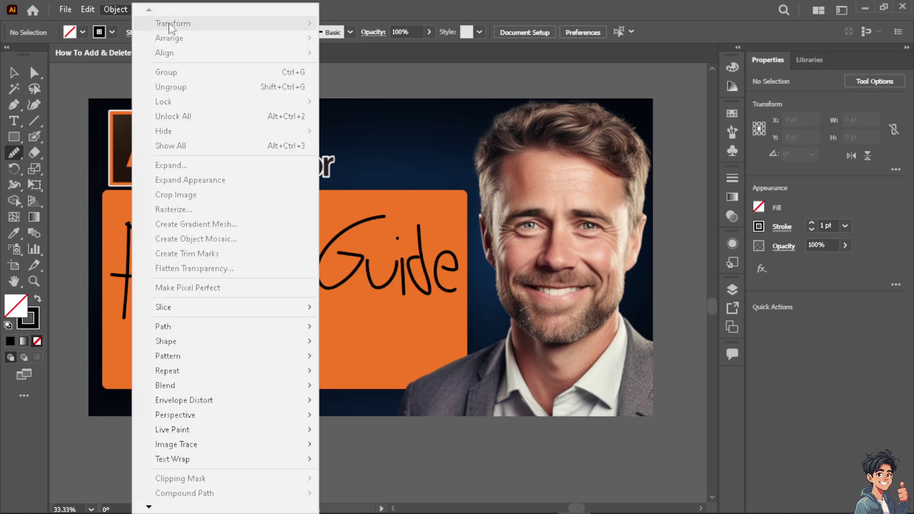
pyautogui.moveTo(286, 327)
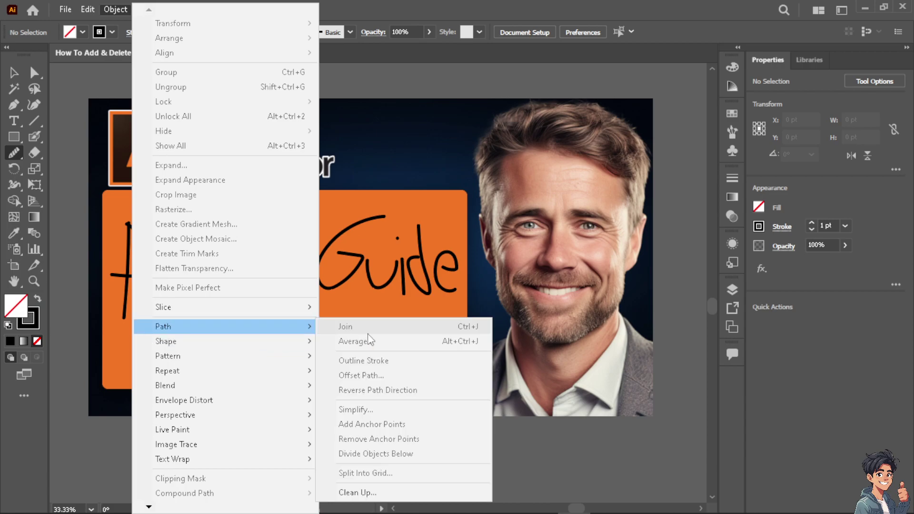
pyautogui.click(392, 280)
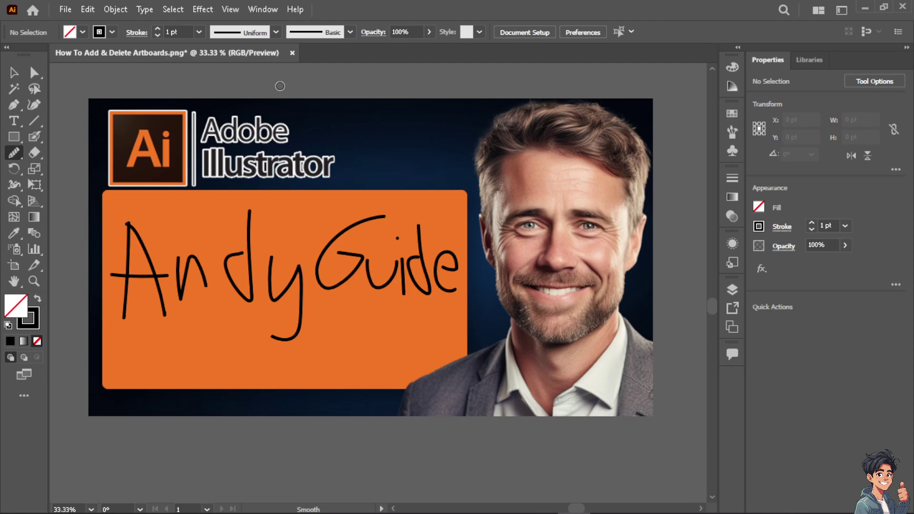
# - Smooth the A's left leg, the d stroke and the y down to its hook
pyautogui.moveTo(127, 223)
pyautogui.mouseDown()
pyautogui.moveTo(123, 324)
pyautogui.moveTo(125, 298)
pyautogui.moveTo(157, 280)
pyautogui.moveTo(173, 310)
pyautogui.mouseUp()
pyautogui.moveTo(259, 222); pyautogui.dragTo(259, 312)
pyautogui.moveTo(273, 258)
pyautogui.mouseDown()
pyautogui.moveTo(275, 297)
pyautogui.moveTo(298, 277)
pyautogui.moveTo(285, 336)
pyautogui.moveTo(301, 276)
pyautogui.moveTo(300, 333)
pyautogui.mouseUp()
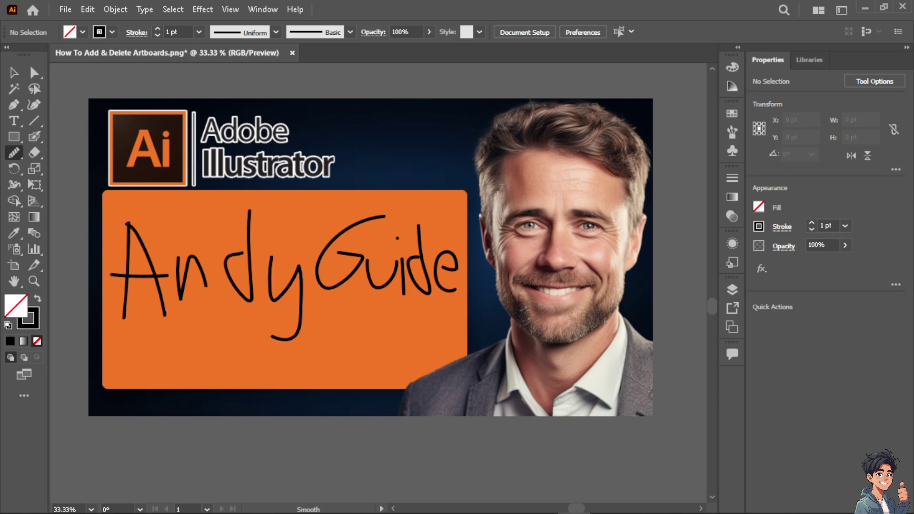